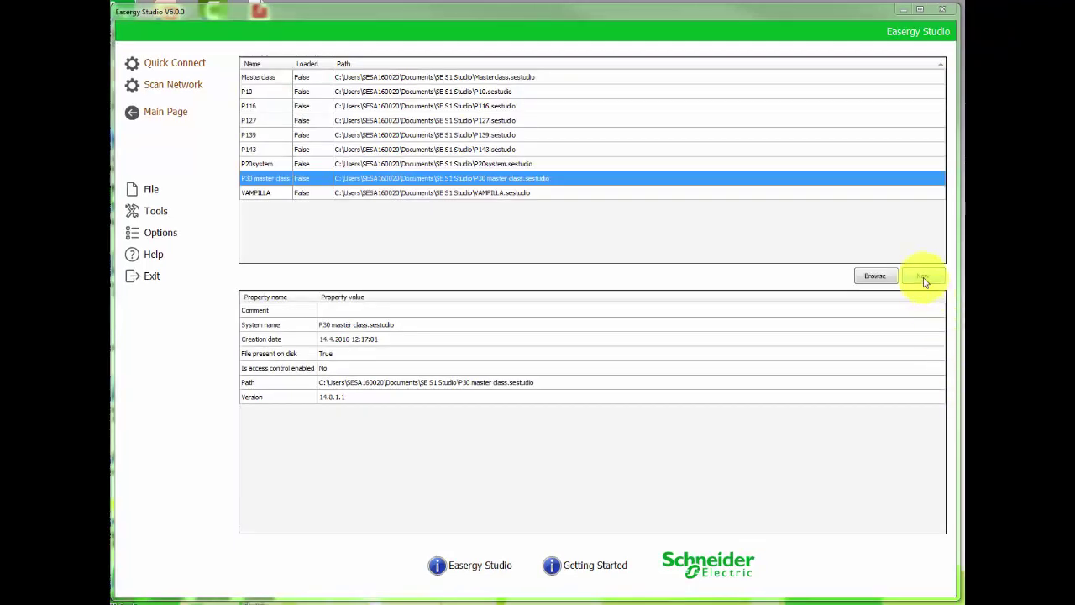
- Fill in a new system named 'Substation 1' with a short comment and confirm it
click(922, 277)
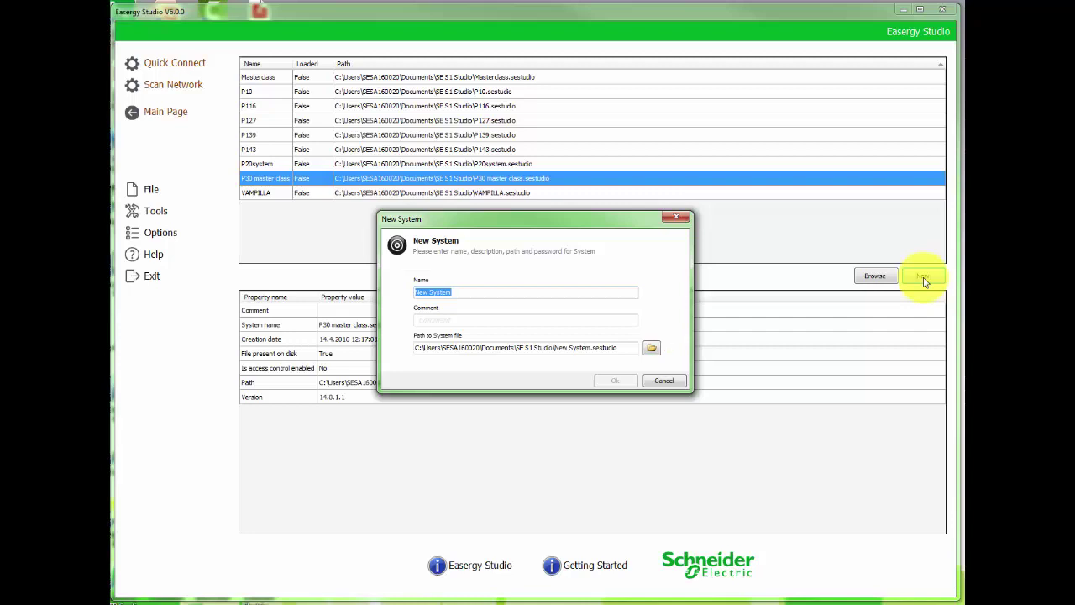
text(Substatio)
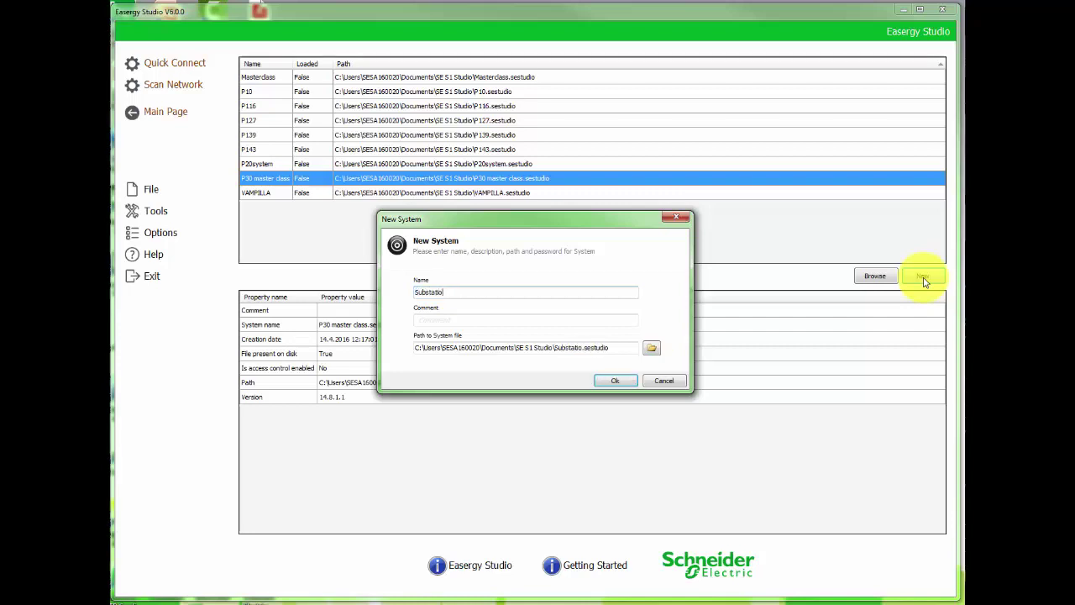
text(n 1)
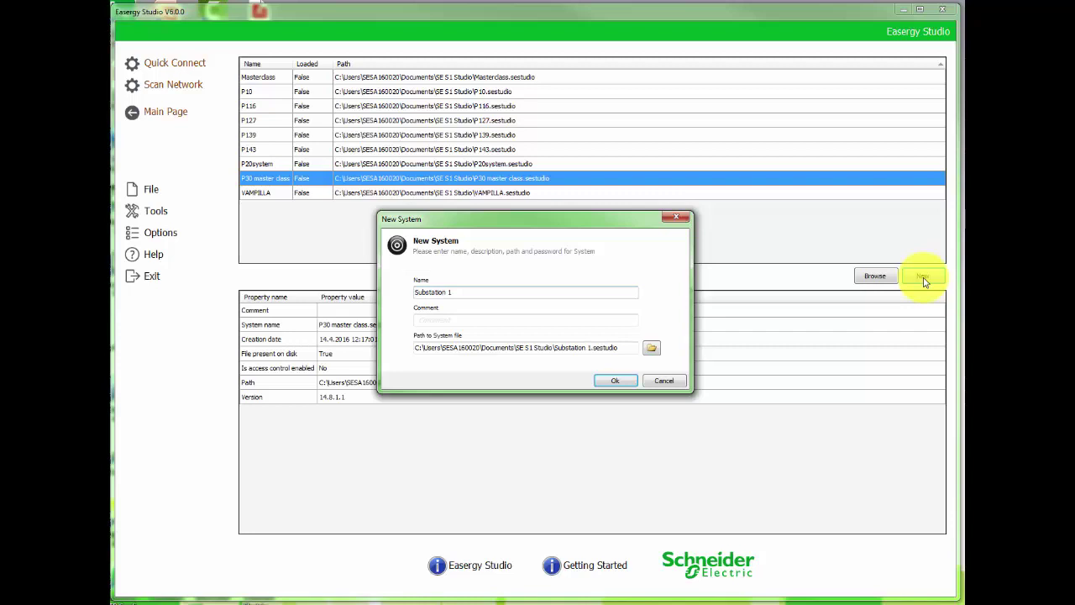
click(488, 319)
text(Demo substation)
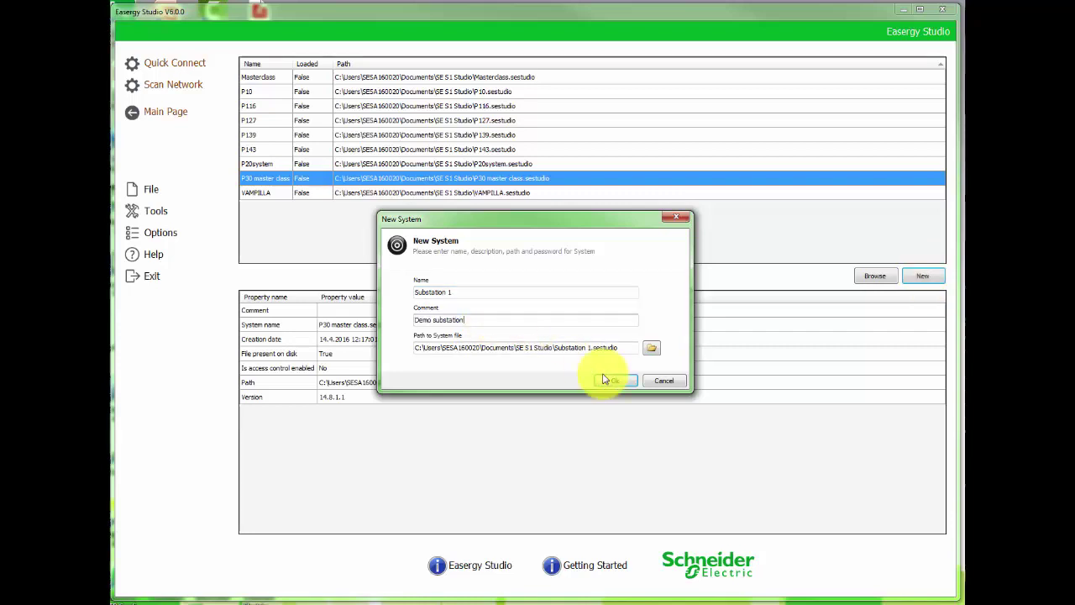
click(614, 380)
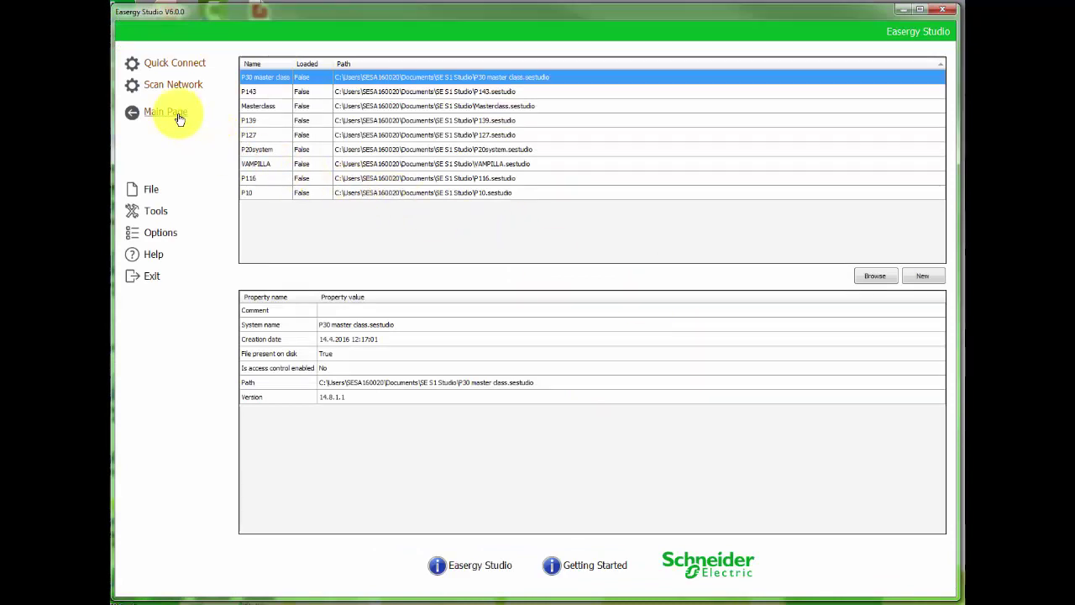
- From the Main Page, create the 'Substation 1' system again with its demo comment
click(178, 118)
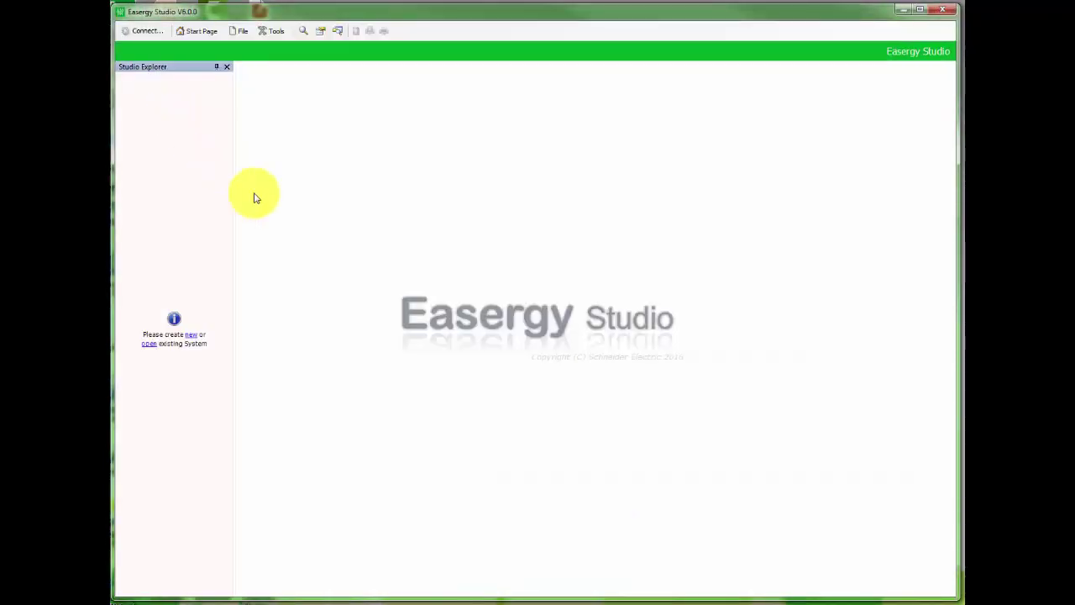
click(190, 336)
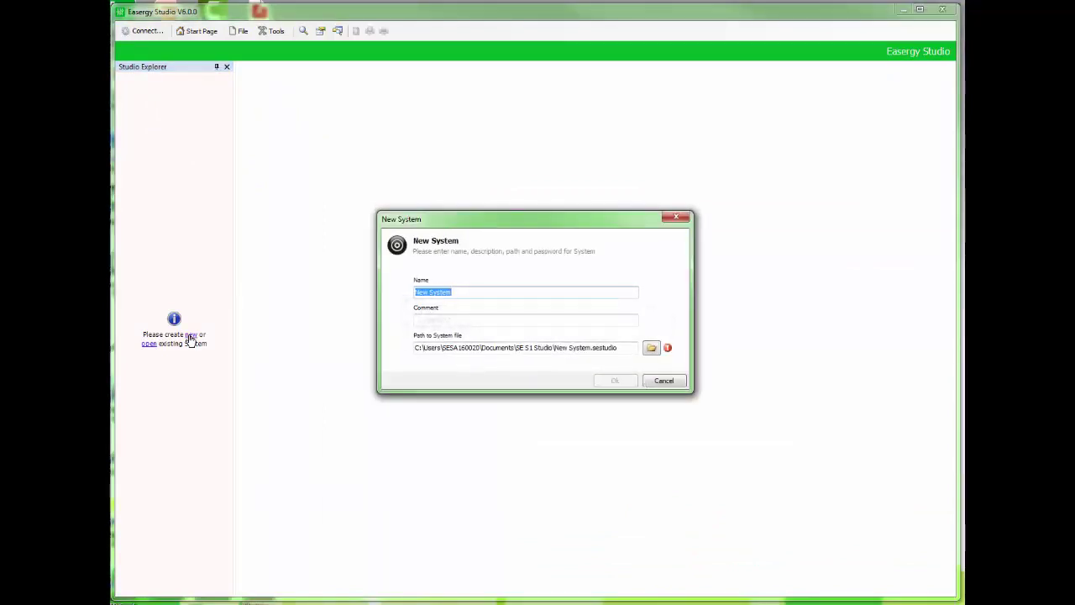
text(Substation 1)
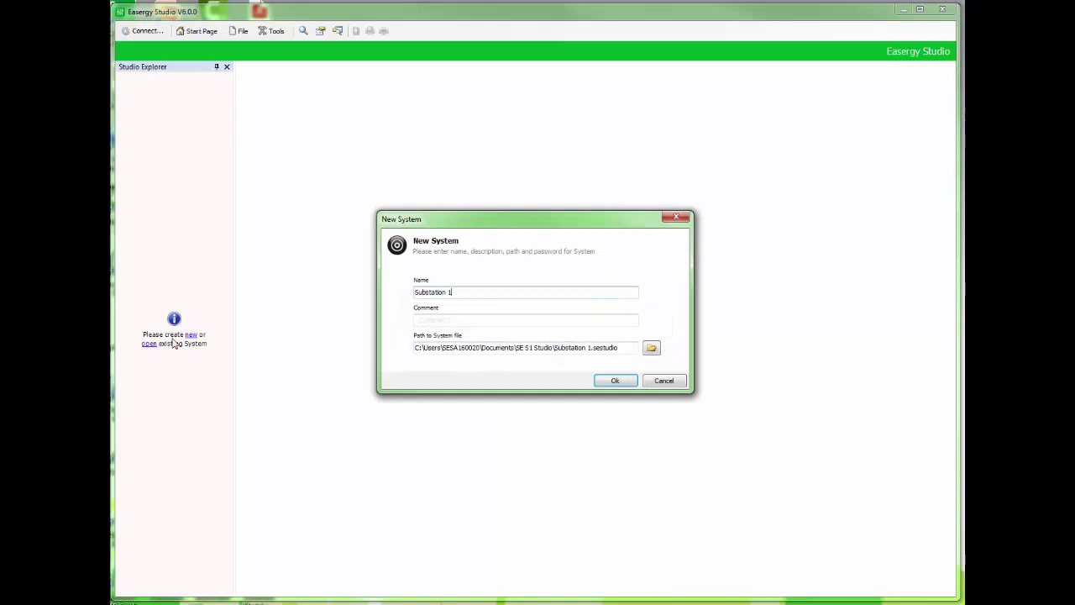
click(442, 320)
text(ub)
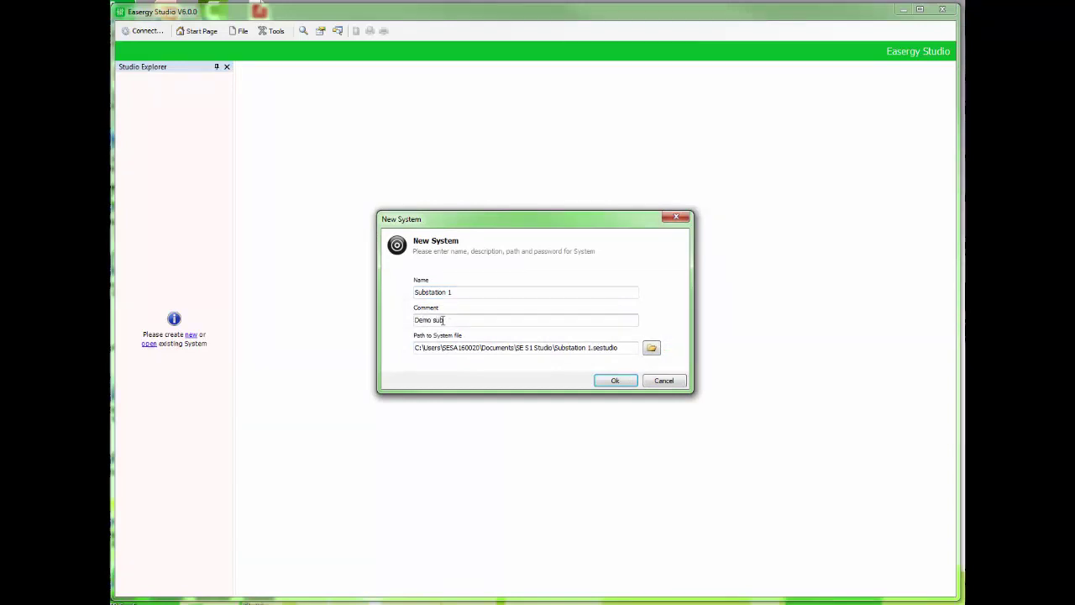
text(station)
click(614, 381)
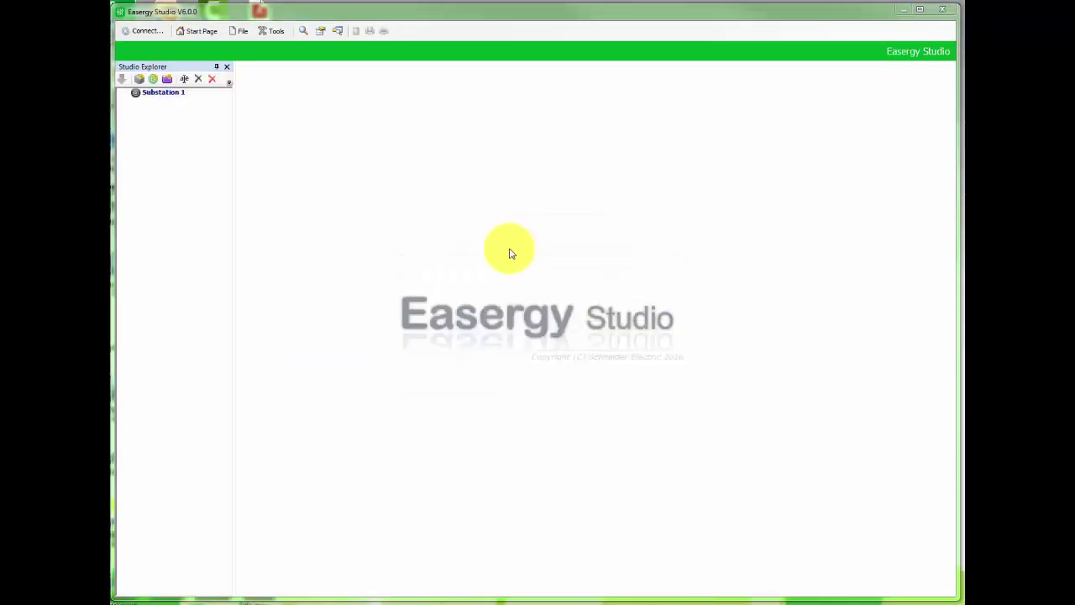
- Add a new device under Substation 1, choosing Px40 Series P141 and the last model listed
right_click(177, 94)
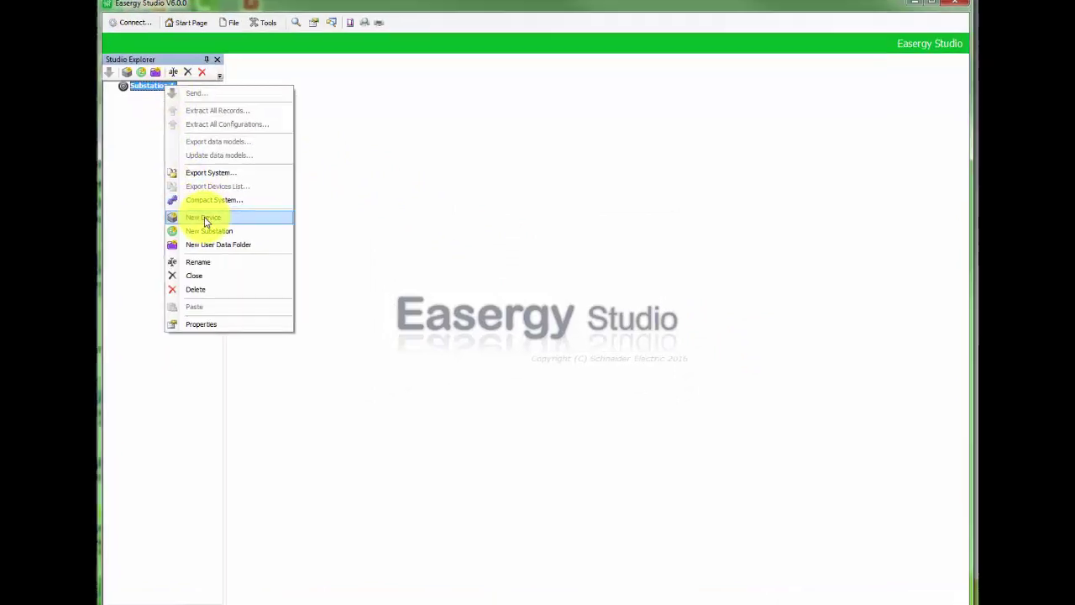
click(205, 221)
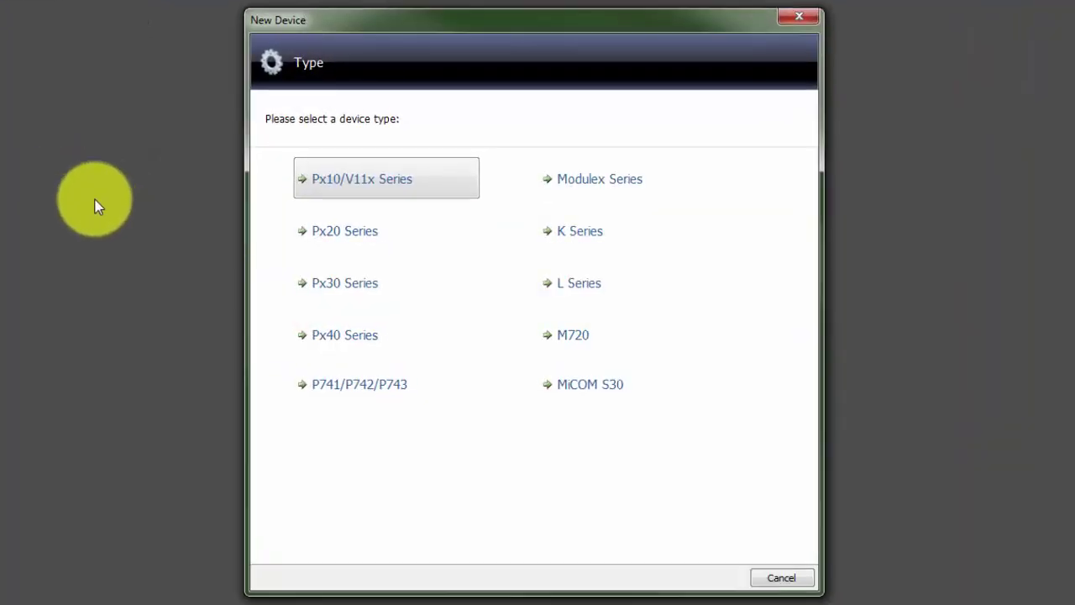
click(331, 338)
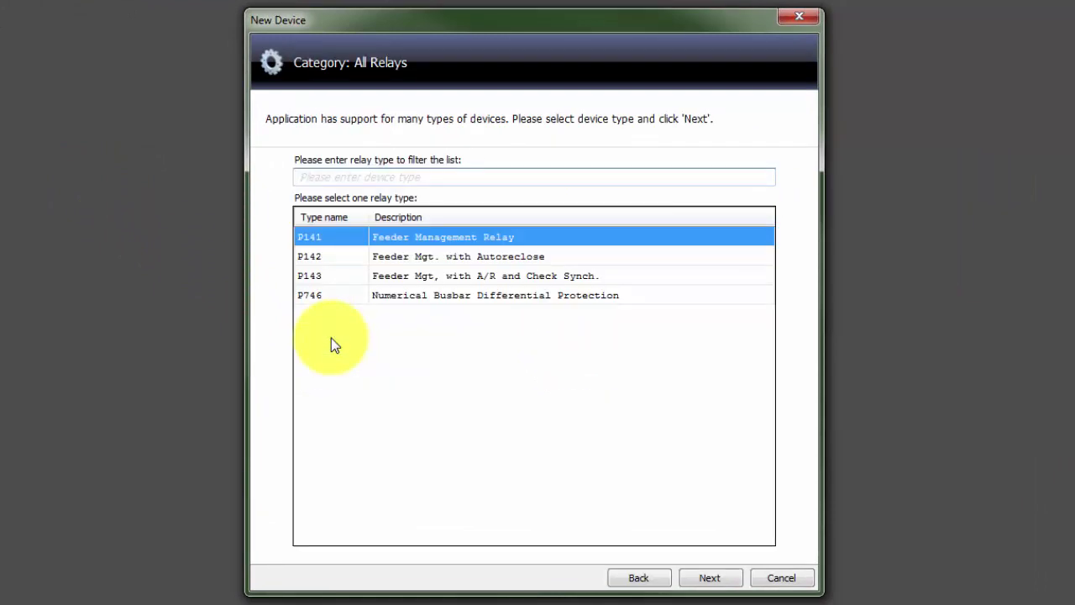
click(708, 578)
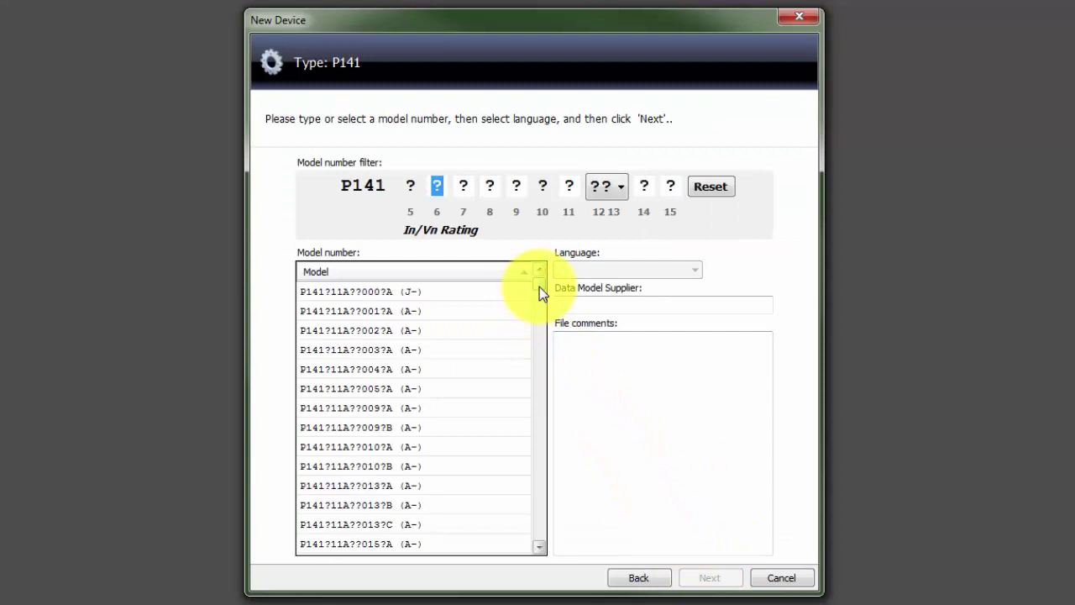
drag(539, 287, 561, 565)
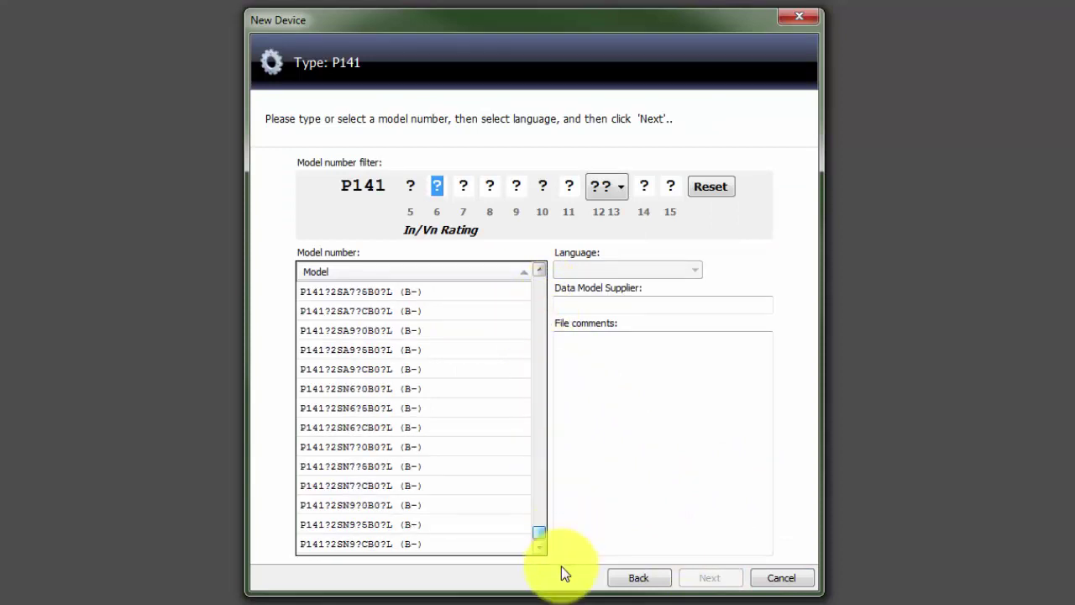
click(423, 541)
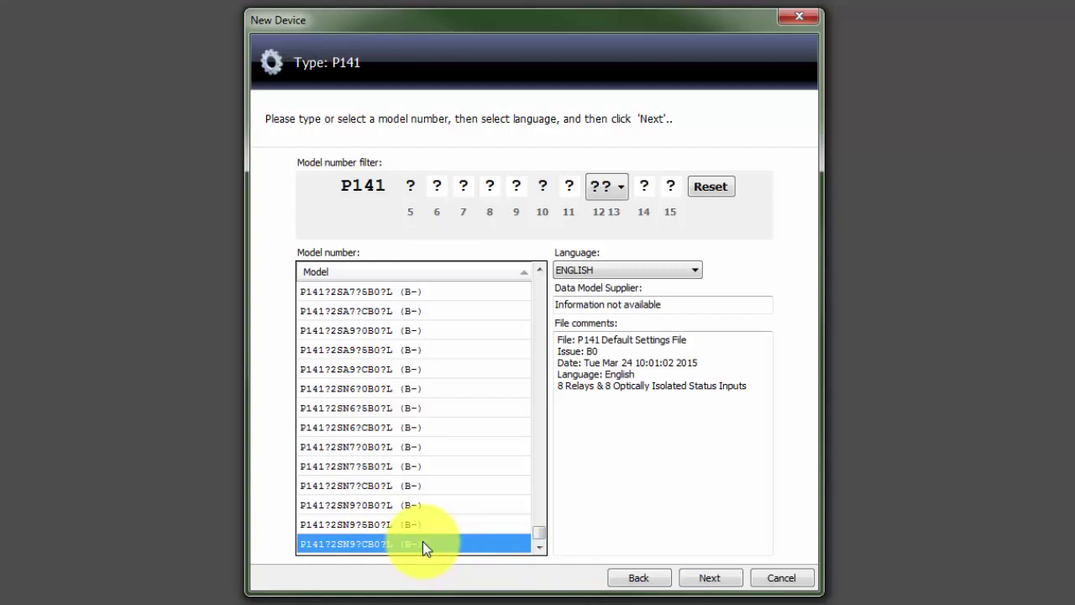
- Keep IEC 61850 Edition 2 mode, add the comment 'Feeder 1' and finish the device
click(710, 578)
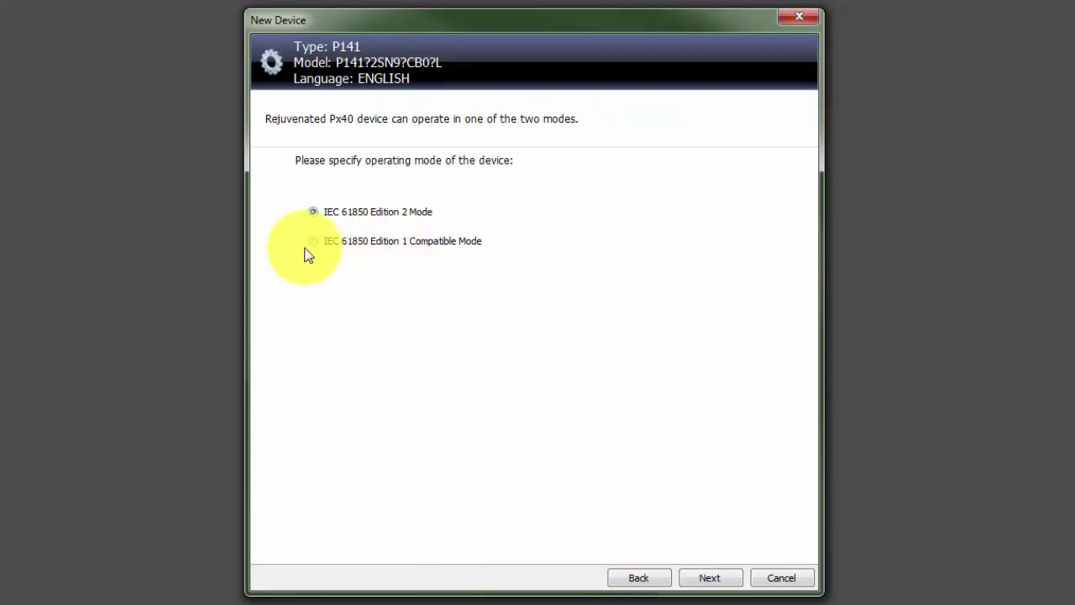
click(703, 579)
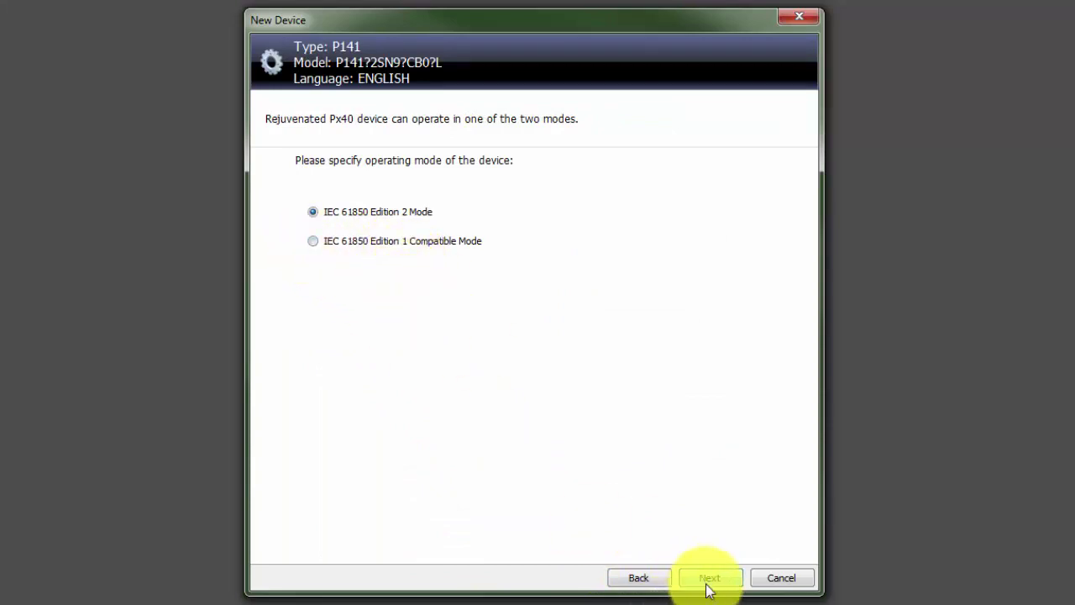
click(711, 580)
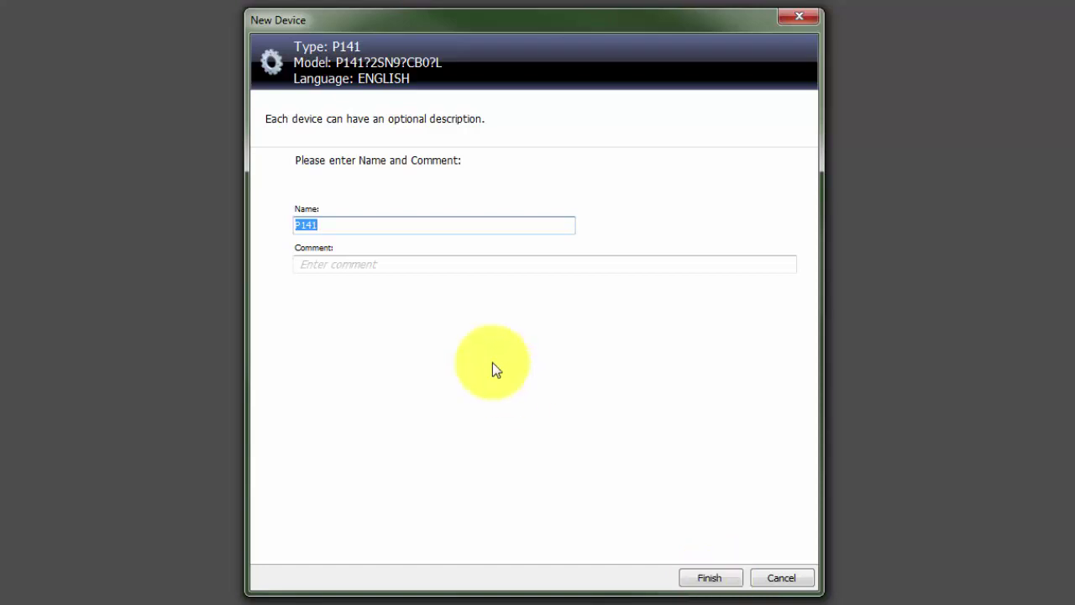
click(378, 261)
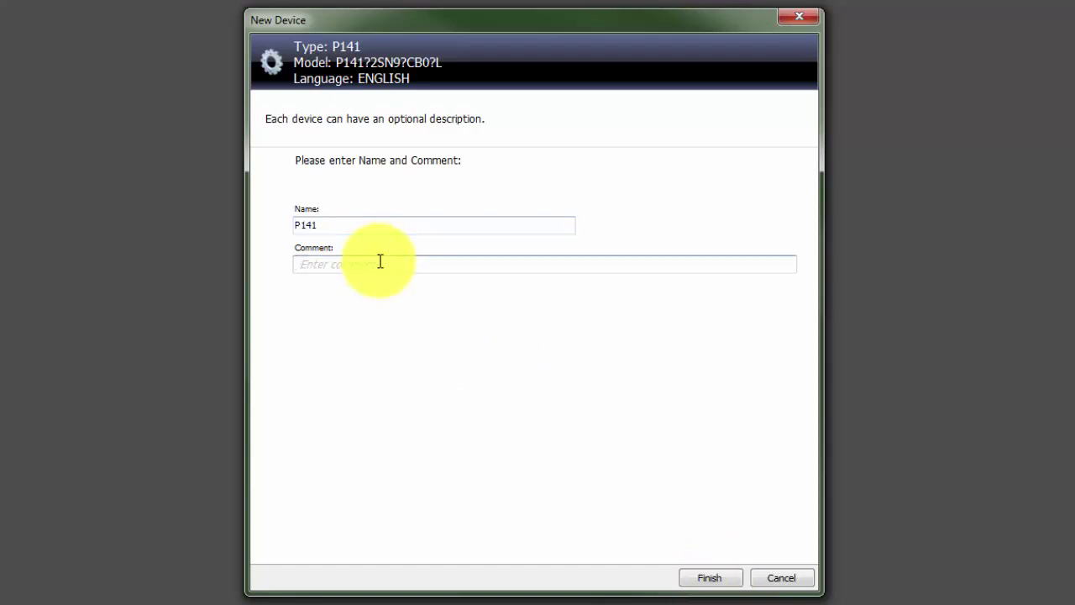
text(Feeder 1)
click(710, 578)
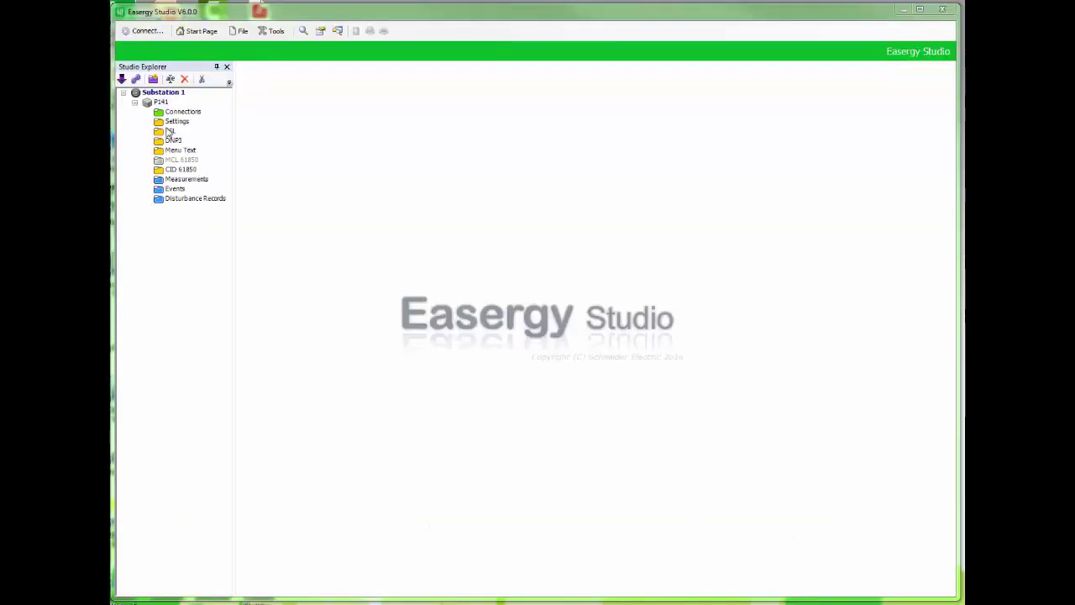
- Add a new settings file 000 to the P141's Settings folder
click(171, 125)
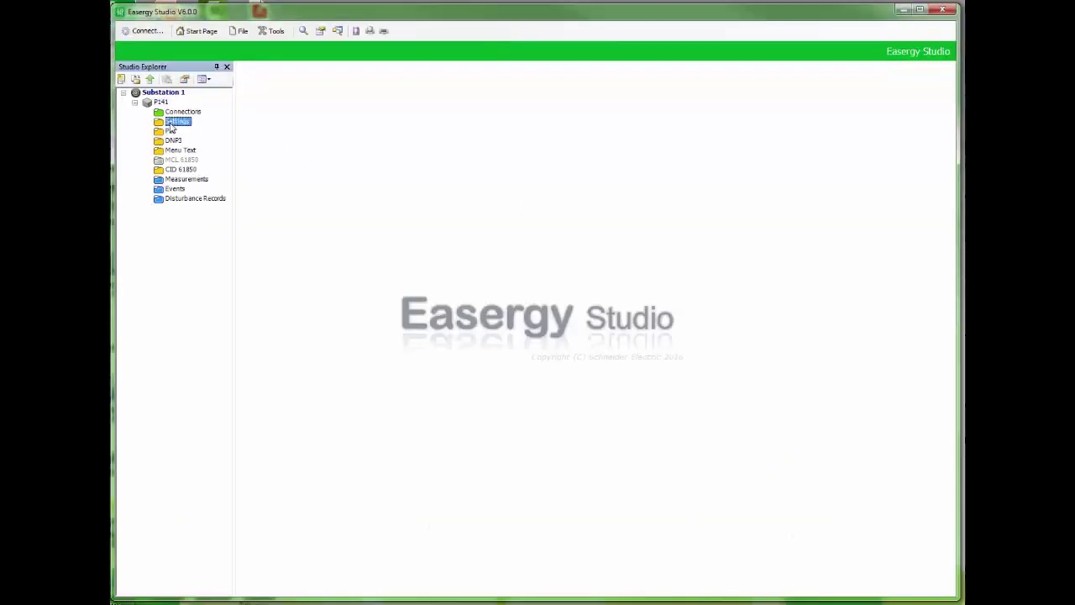
right_click(171, 126)
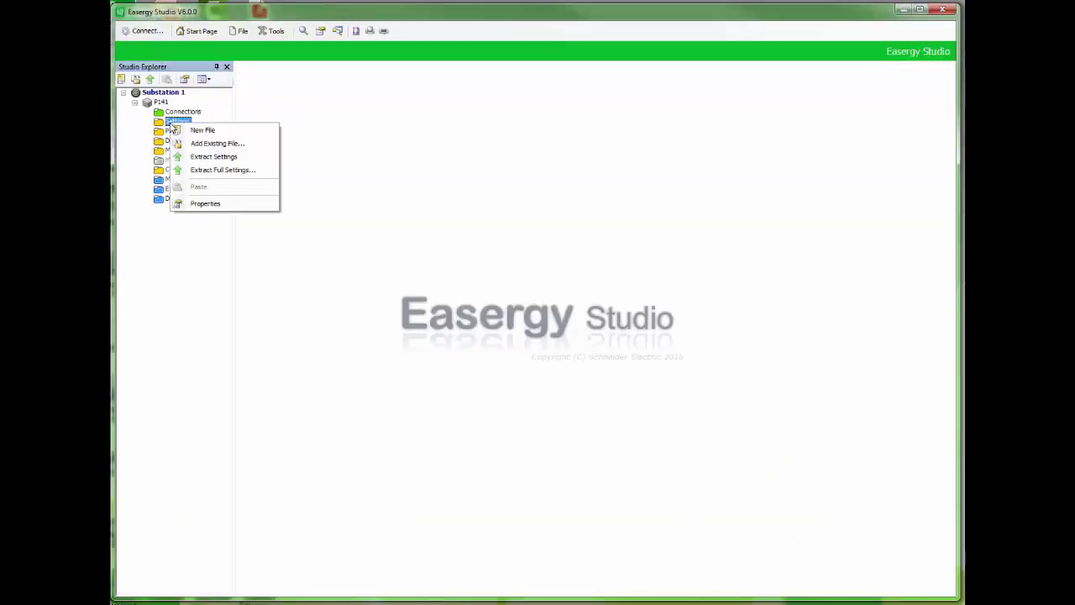
click(200, 131)
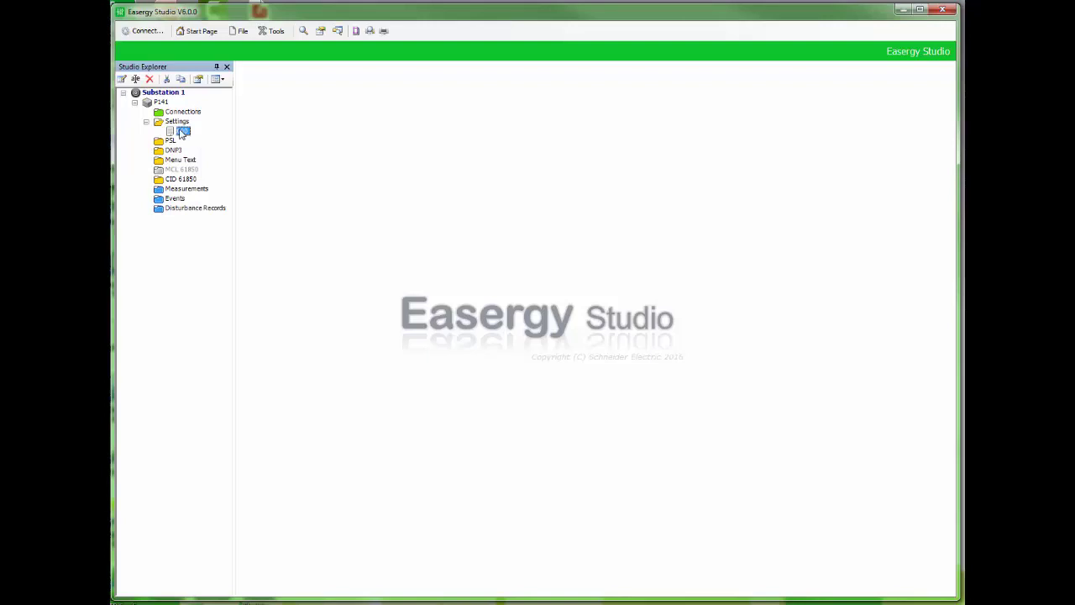
- Open settings file 000 and change the SYSTEM DATA Language from English to Français
double_click(182, 132)
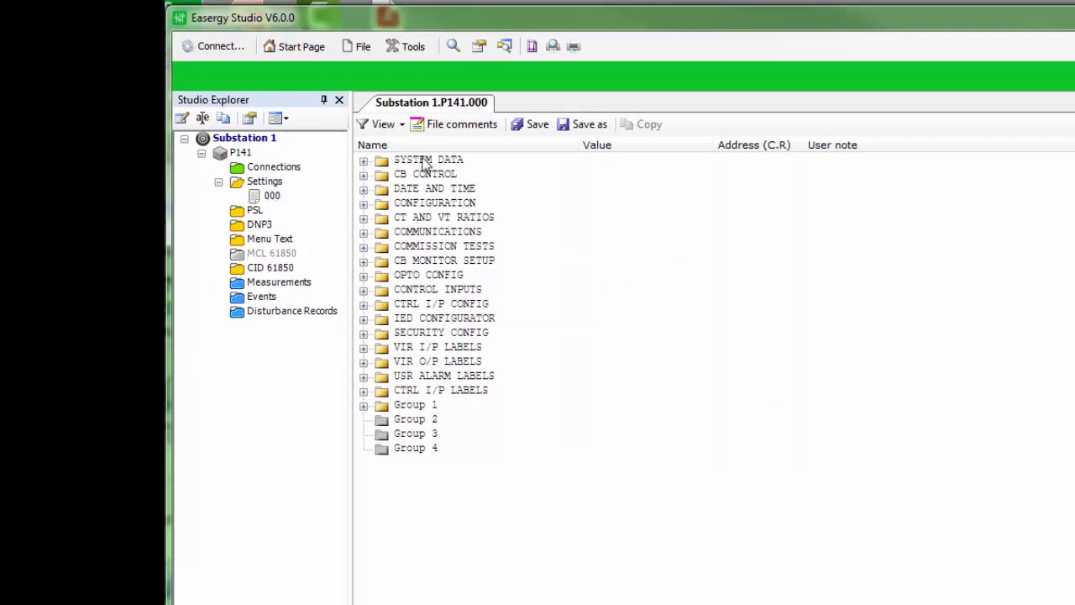
click(363, 161)
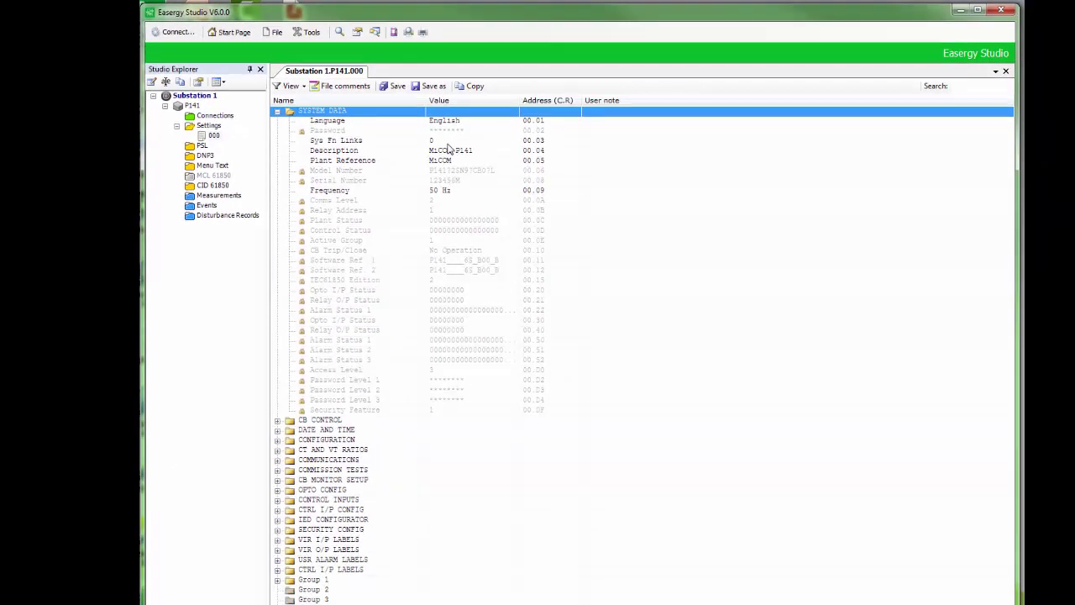
click(409, 125)
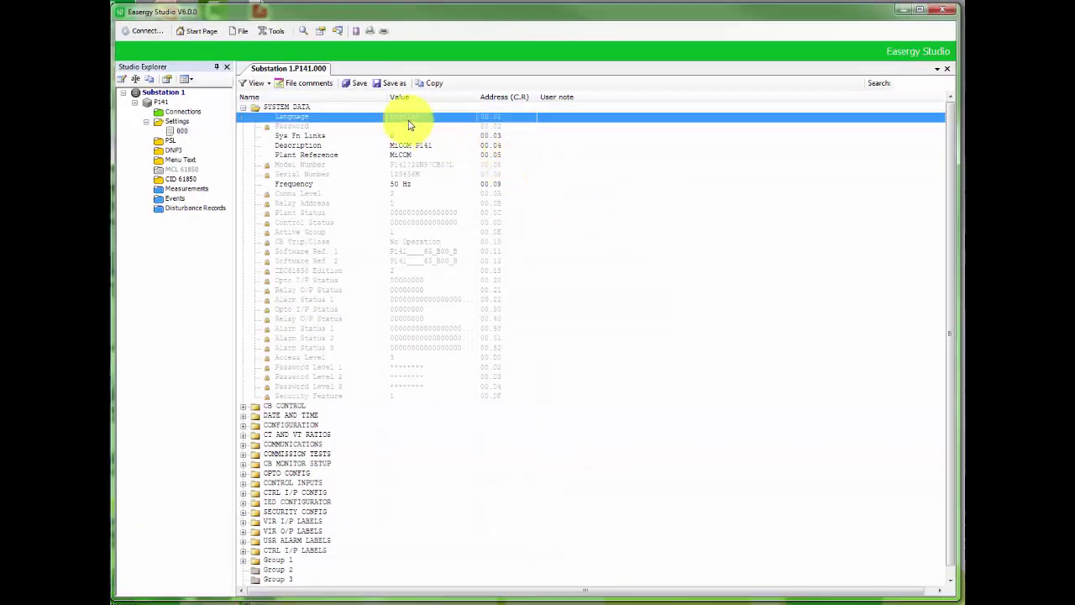
right_click(411, 120)
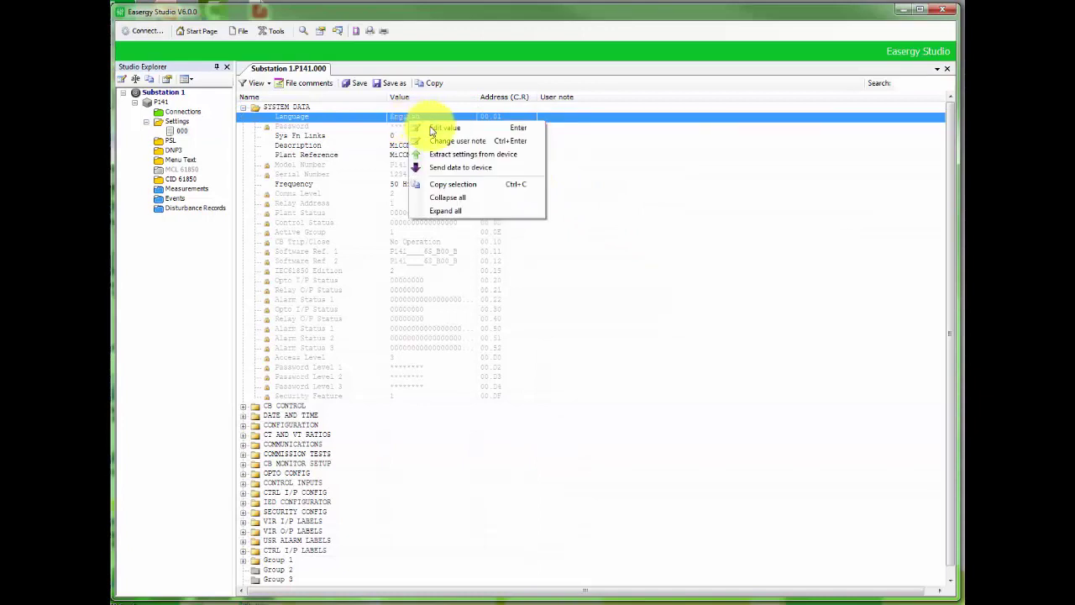
click(432, 128)
click(624, 336)
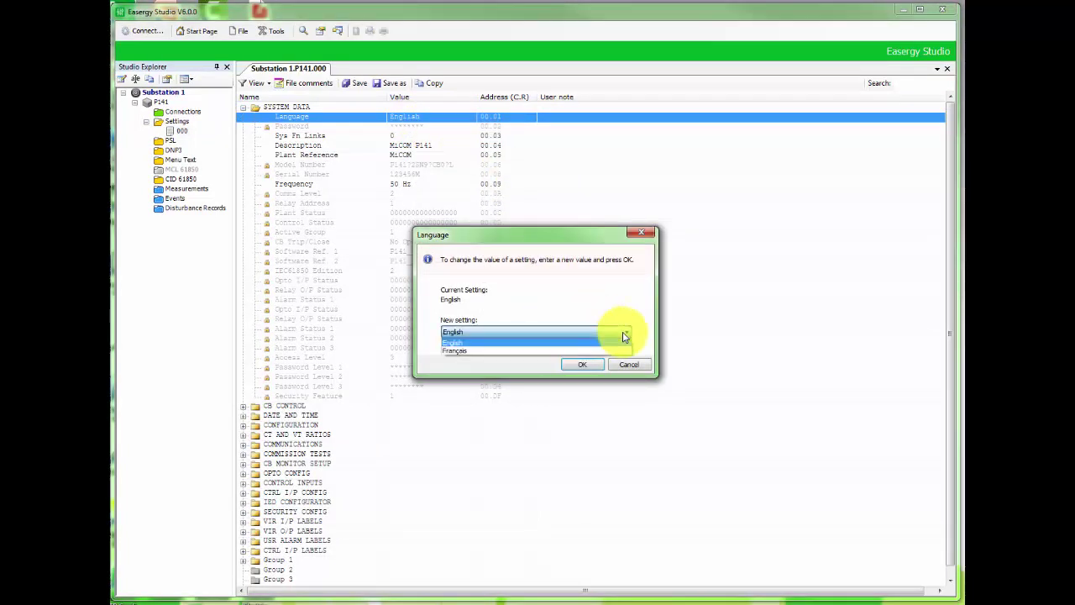
click(542, 351)
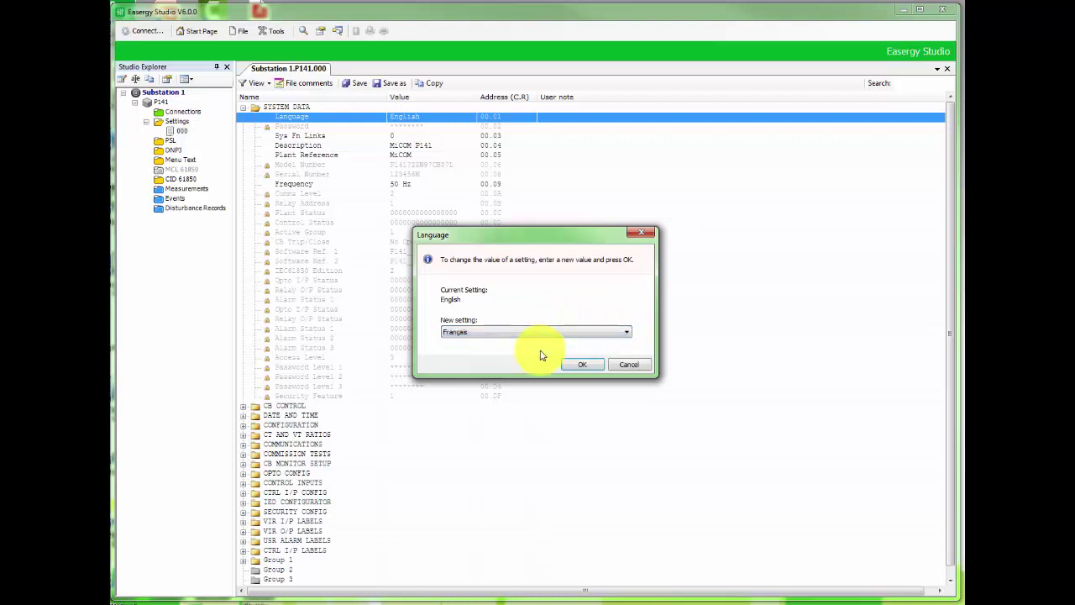
click(582, 364)
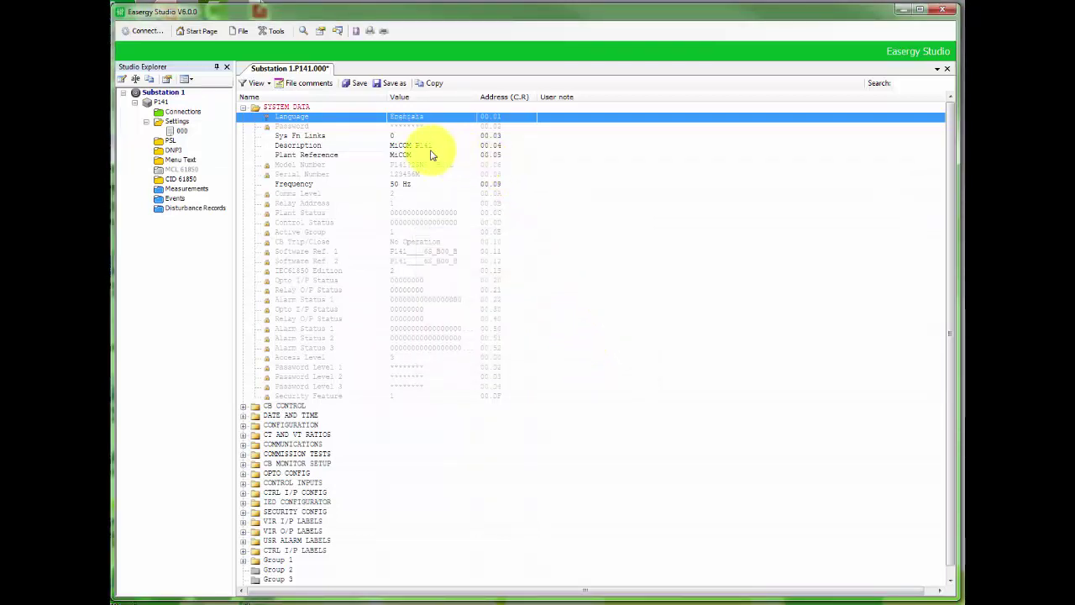
click(416, 156)
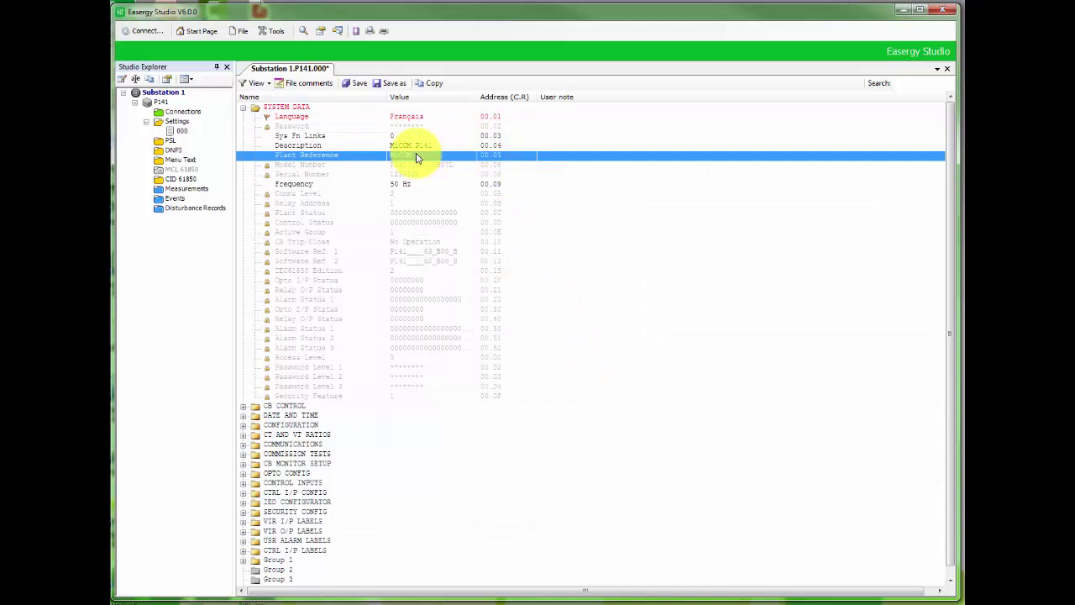
- Set Plant Reference to 'MiCOM P40' and save the 000 settings file
double_click(416, 157)
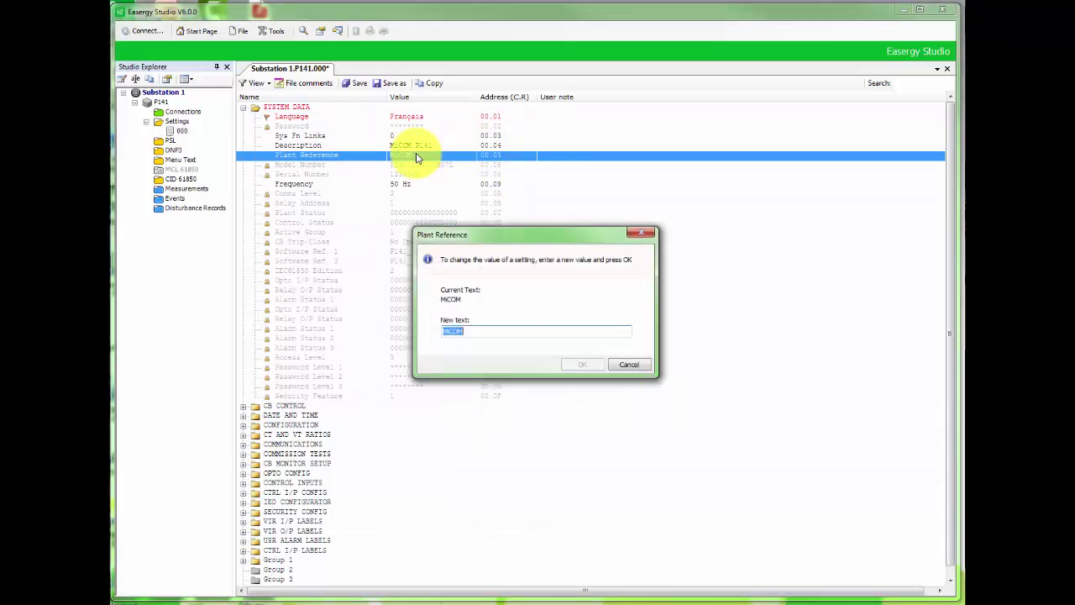
click(484, 328)
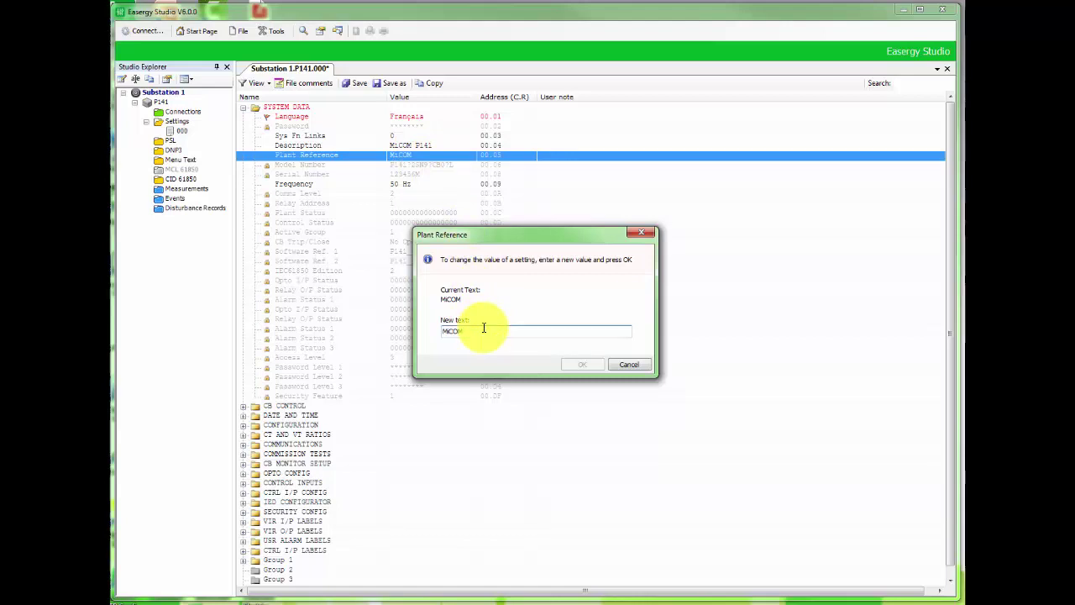
text(P)
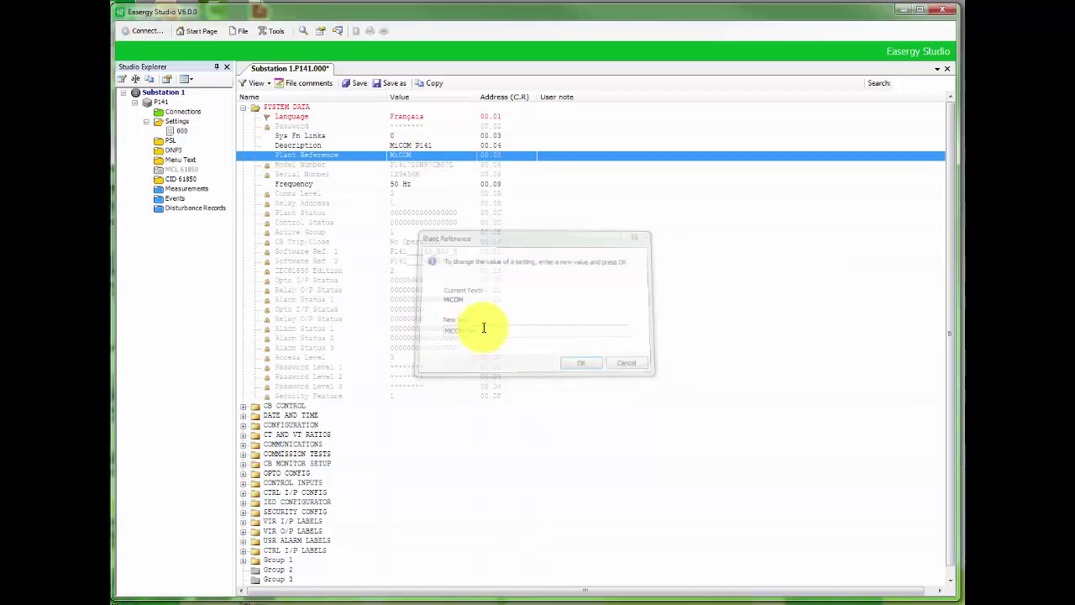
key(Return)
click(541, 291)
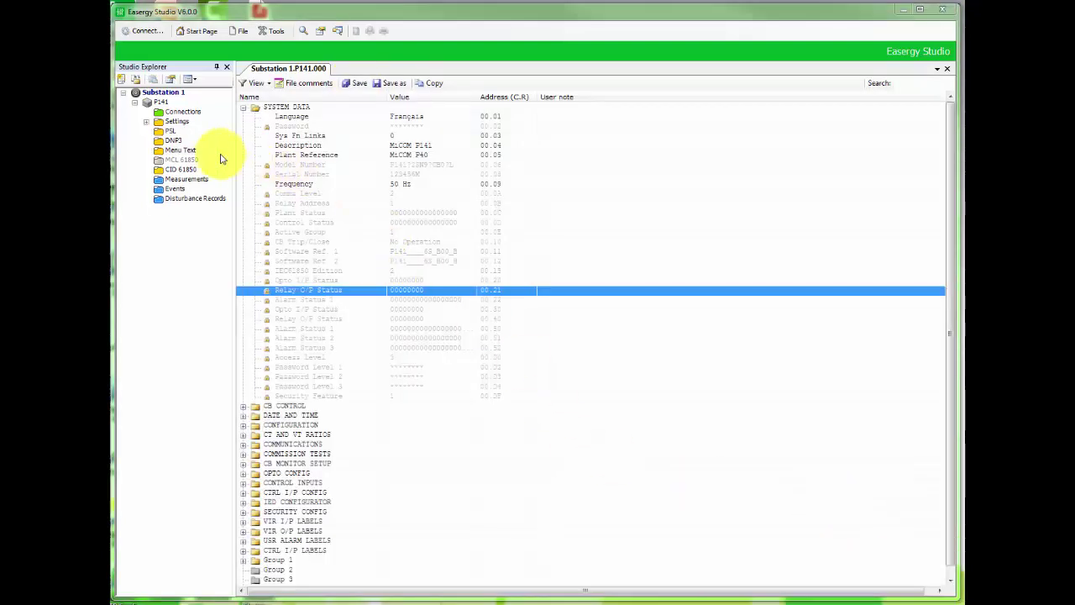
- Create a new file in the P141's PSL folder and open it in the PSL editor
right_click(165, 135)
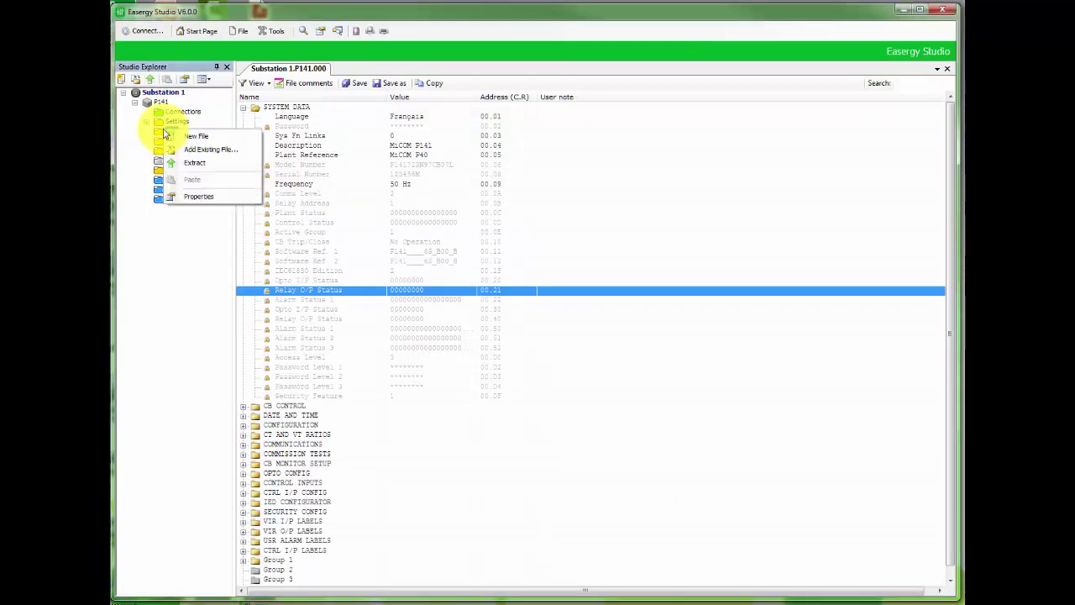
click(176, 135)
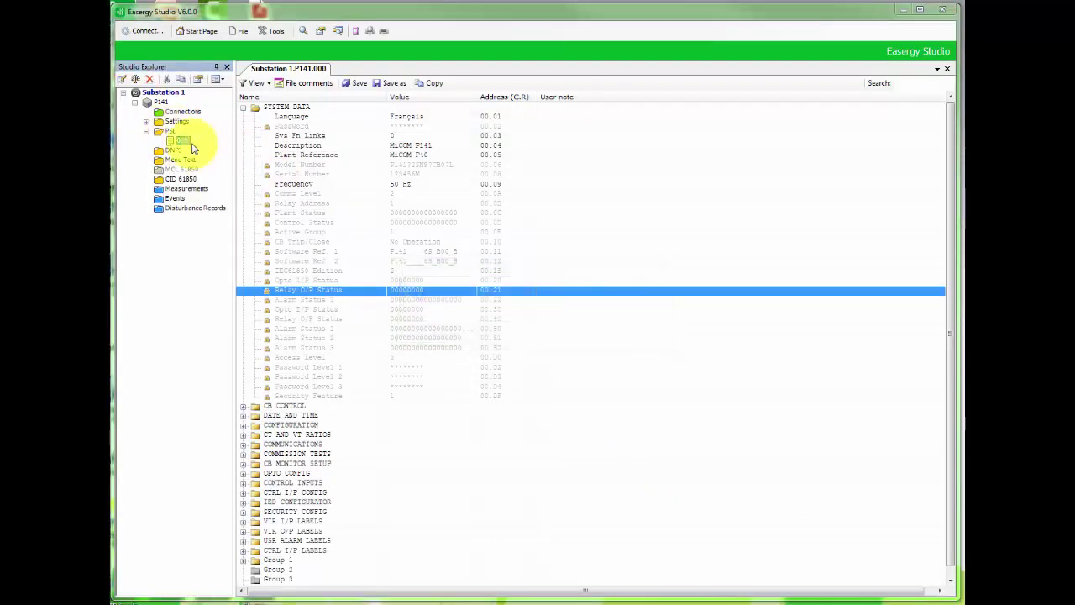
double_click(175, 140)
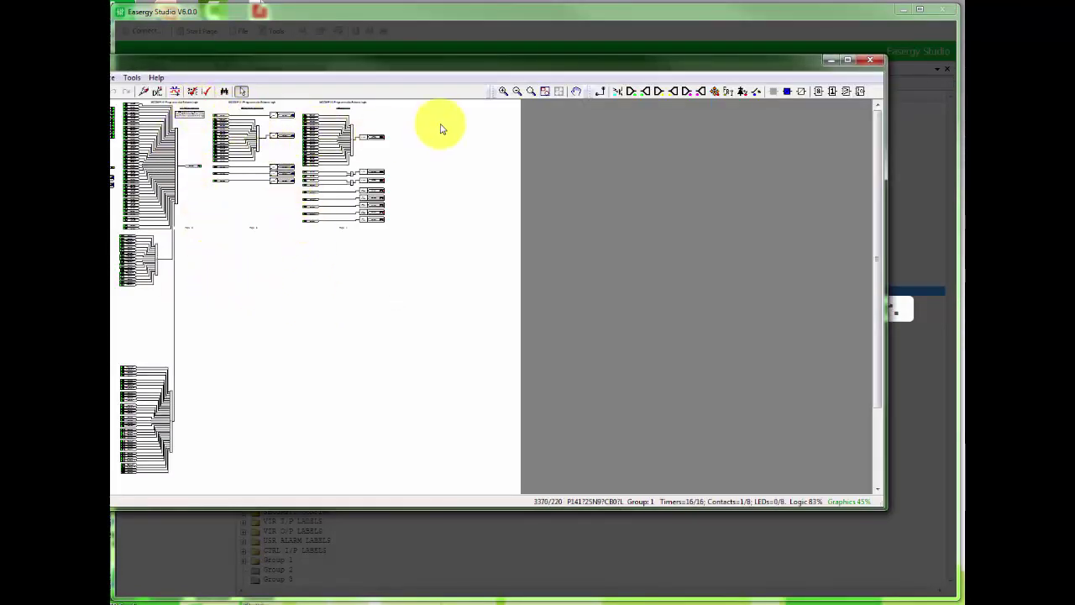
- Zoom into the PSL logic diagram, then close the Menu Text file 000
click(503, 92)
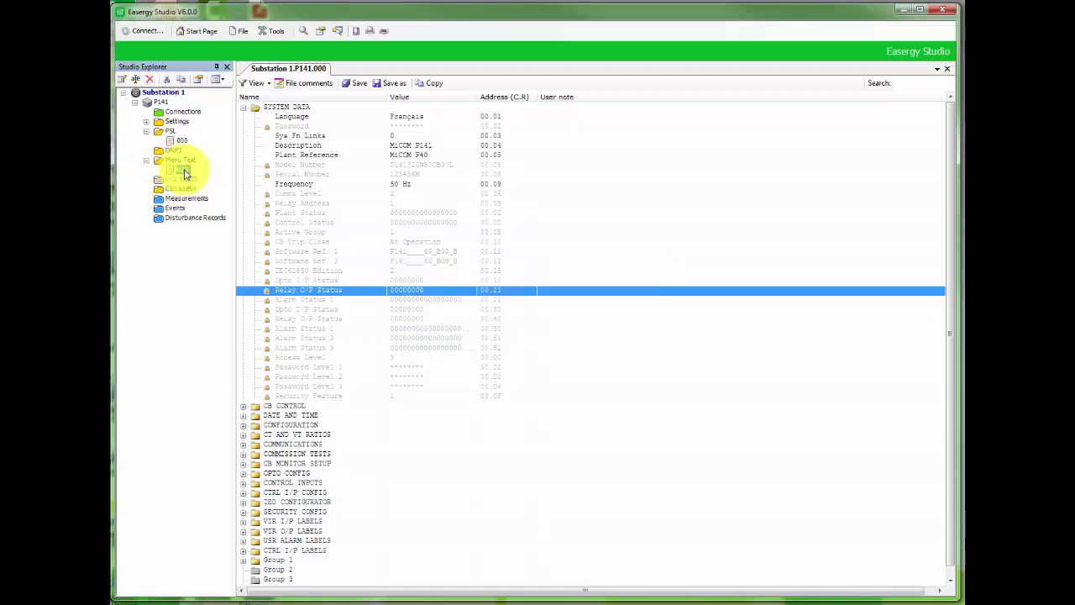
click(947, 68)
- Close the 000 settings file and add another new file to the P141's Settings folder
click(947, 69)
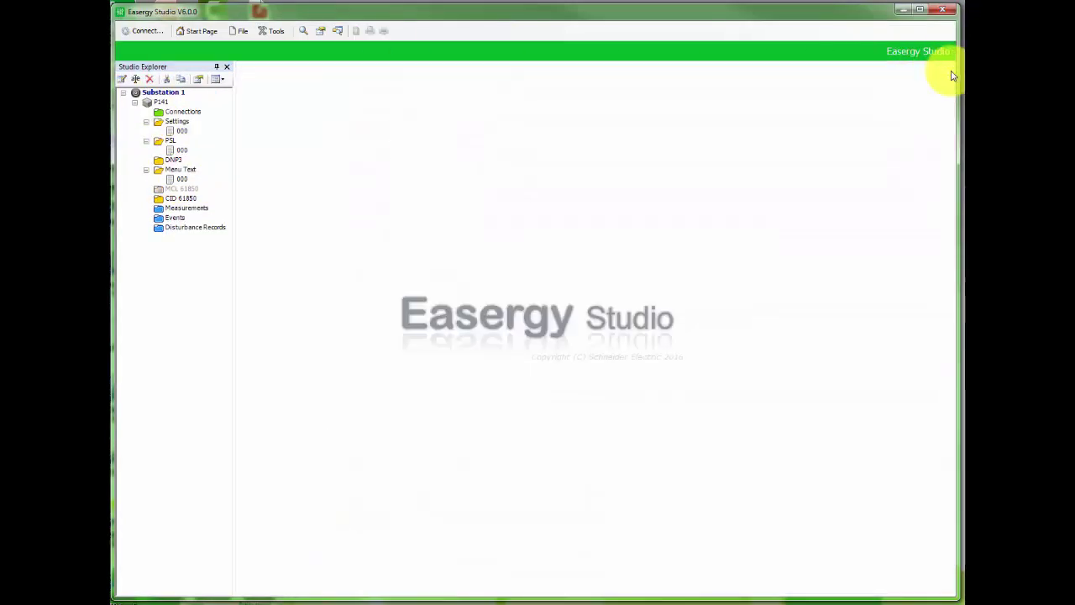
right_click(177, 123)
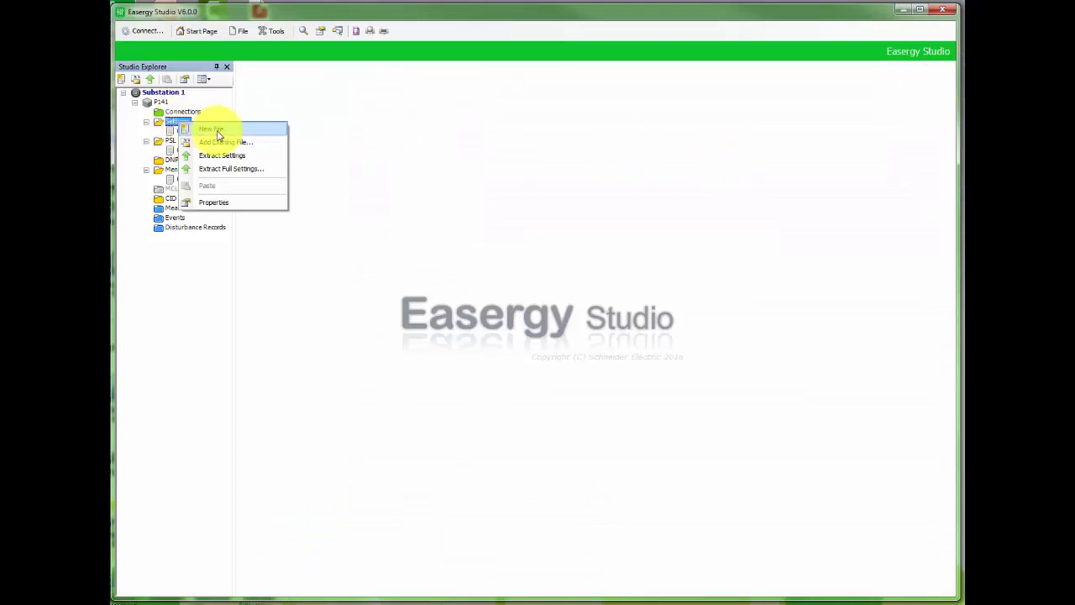
click(218, 130)
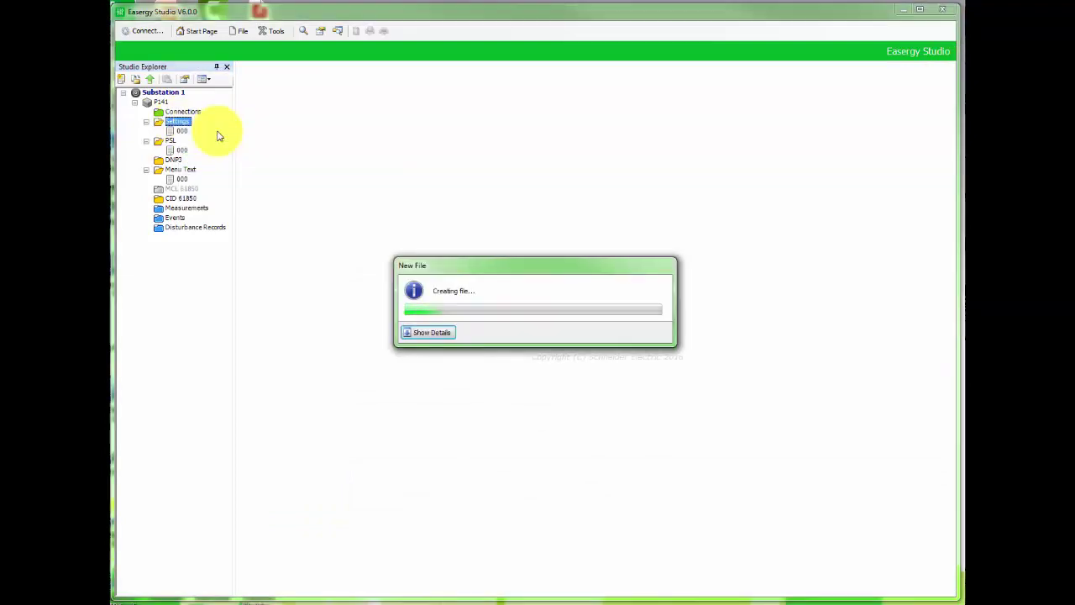